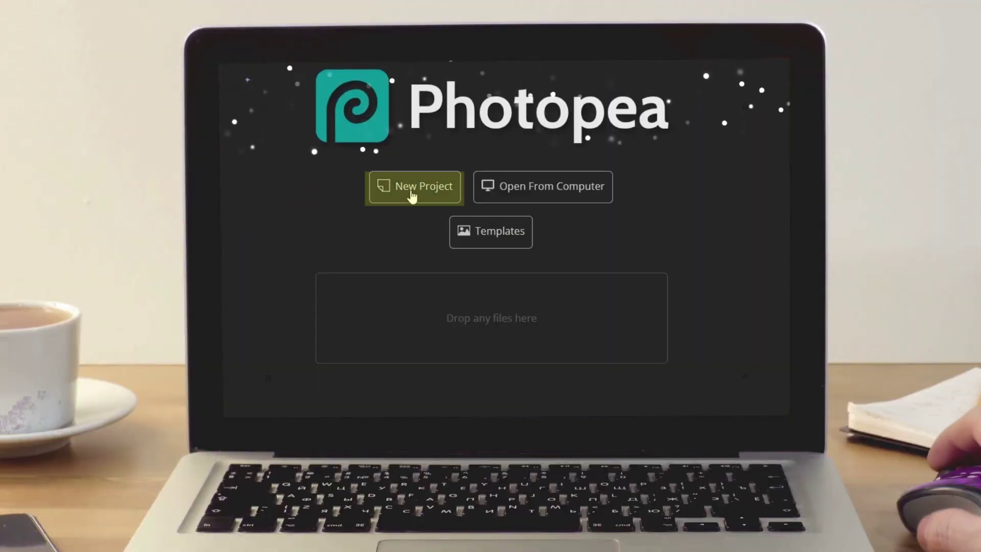
# - Start New Project.psd with the circles, squares and yellow bar canvas
pyautogui.click(411, 197)
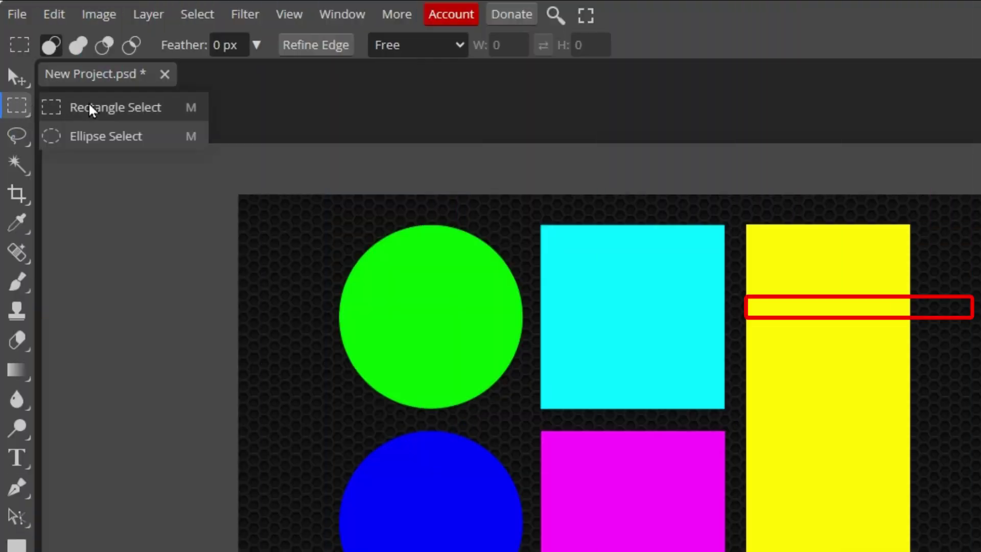
# - Rectangle-select the green circle, cyan square and yellow bar, shift one selection left, then deselect
pyautogui.click(153, 107)
pyautogui.moveTo(321, 209); pyautogui.dragTo(498, 329)
pyautogui.moveTo(522, 236); pyautogui.dragTo(768, 346)
pyautogui.moveTo(790, 263); pyautogui.dragTo(966, 354)
pyautogui.moveTo(851, 304); pyautogui.dragTo(773, 306)
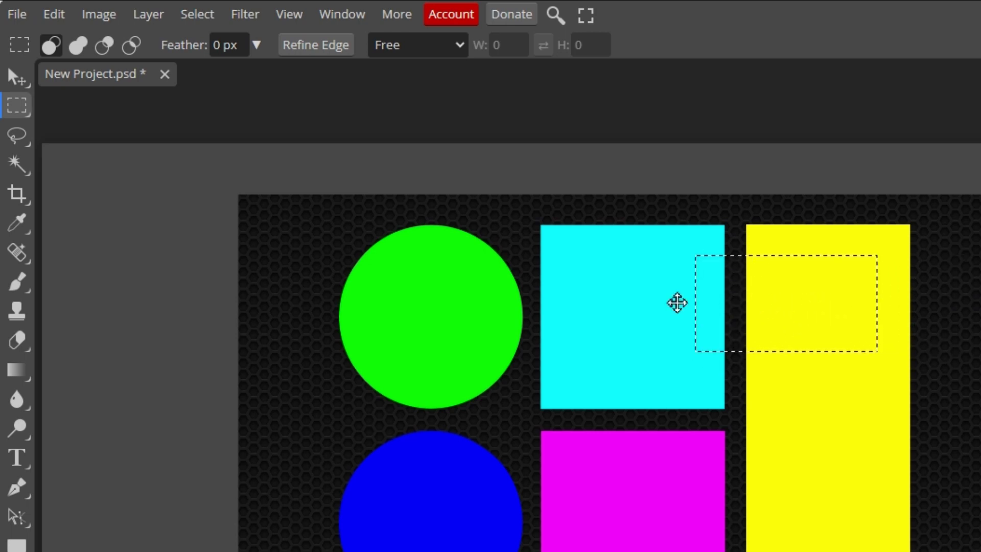
pyautogui.click(651, 302)
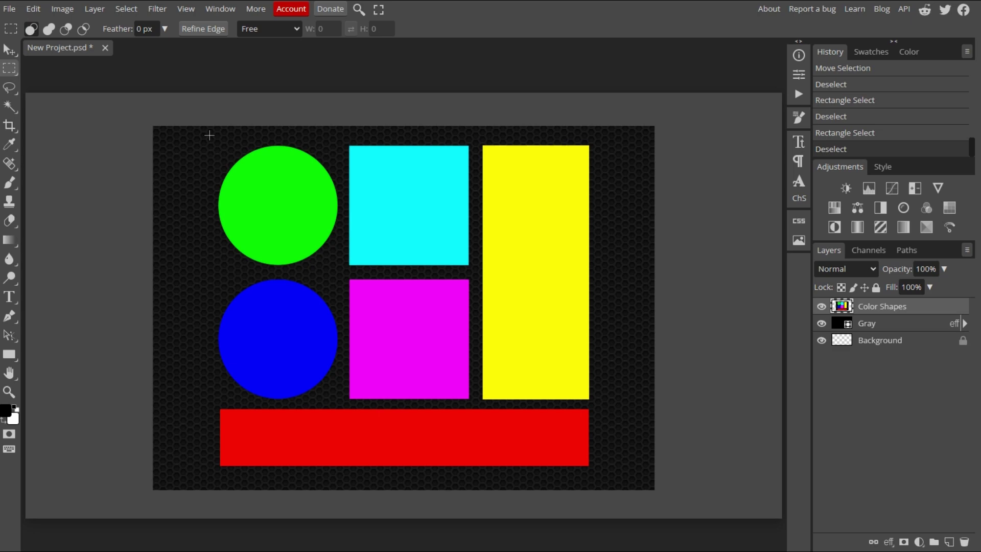
# - Trial a square selection around the green circle, deselect, then switch to Ellipse Select
pyautogui.moveTo(209, 136); pyautogui.dragTo(343, 268)
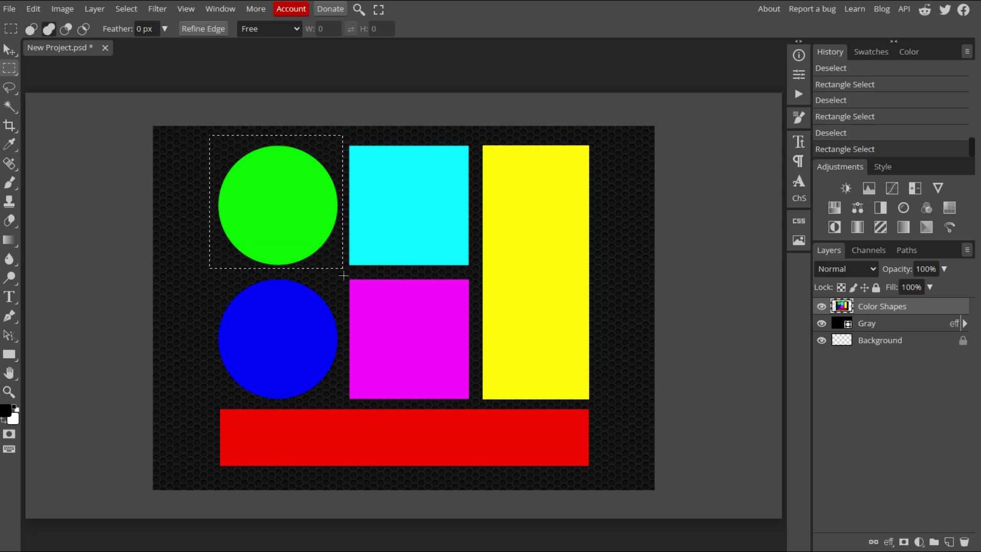
pyautogui.click(344, 268)
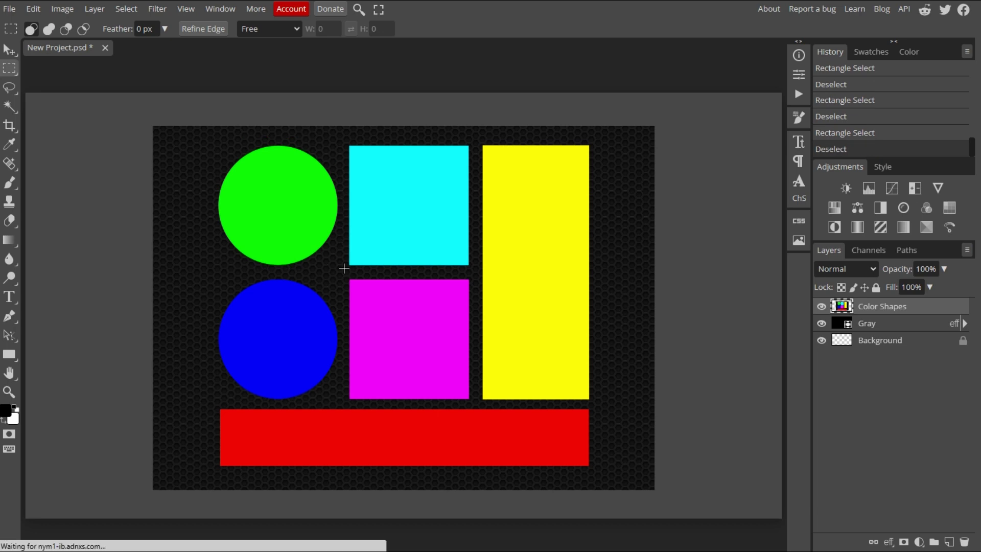
pyautogui.rightClick(10, 68)
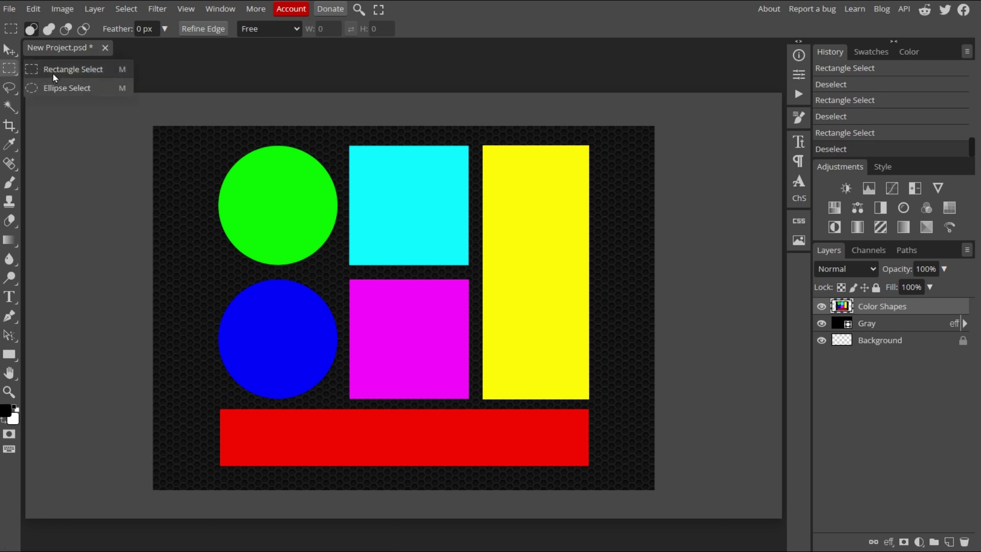
pyautogui.click(104, 97)
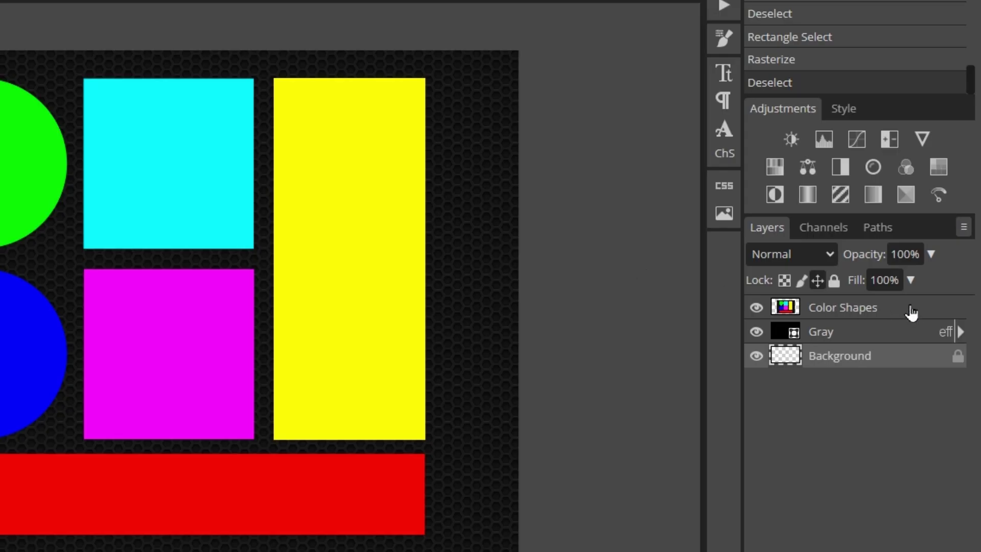
# - Make Color Shapes the active layer and rectangle-select around the green circle
pyautogui.click(912, 313)
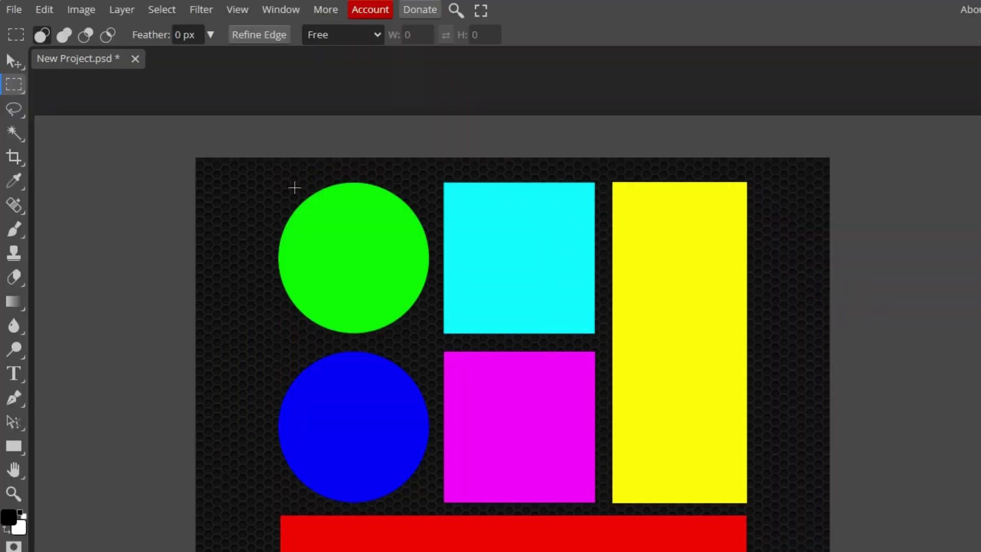
pyautogui.moveTo(261, 171); pyautogui.dragTo(438, 339)
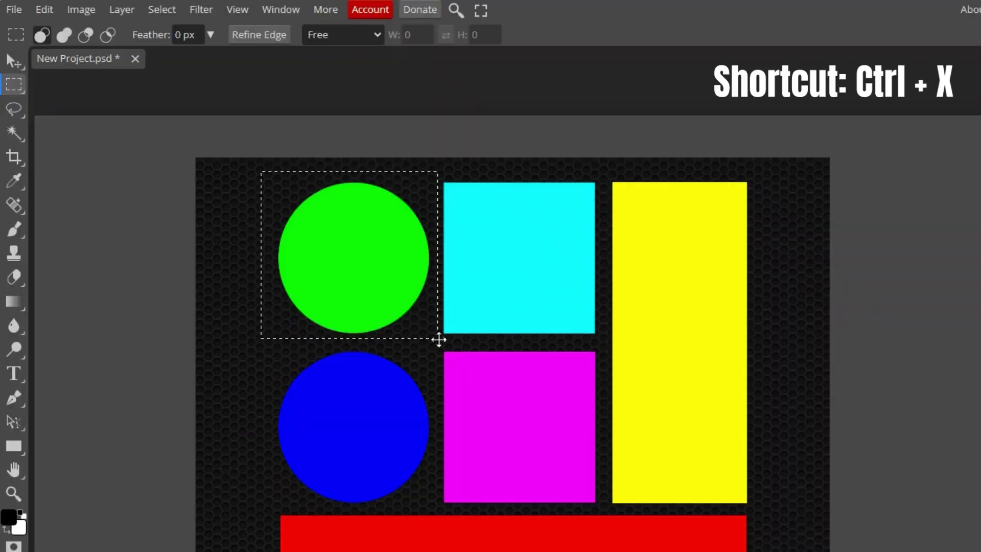
# - Cut the green circle, paste it as Layer 1, and drag it over the cyan and yellow shapes
pyautogui.click(50, 9)
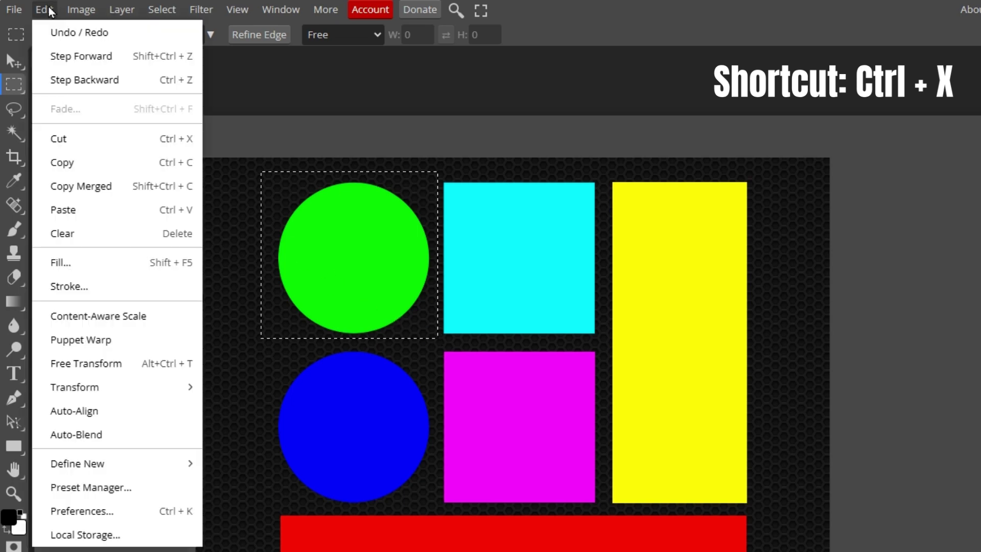
pyautogui.click(58, 141)
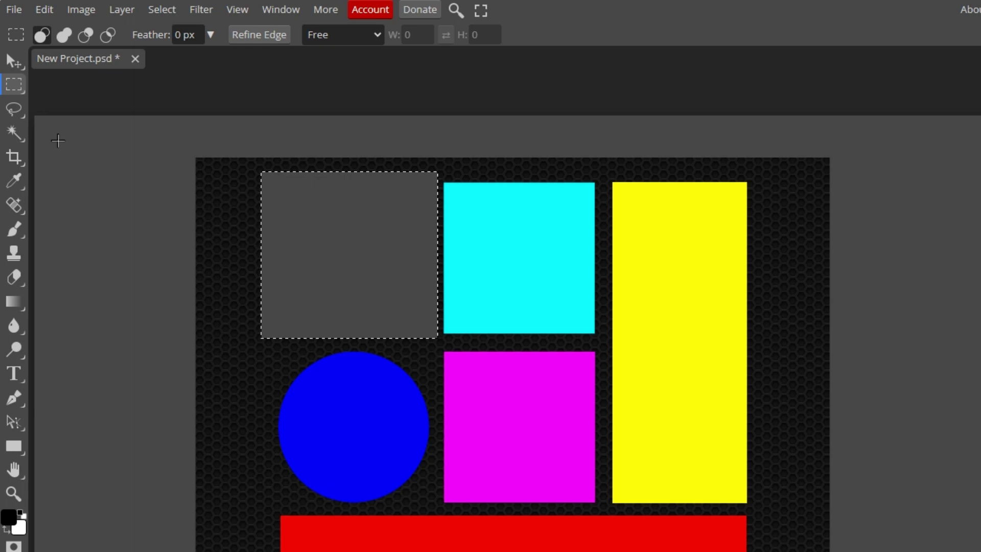
pyautogui.click(46, 11)
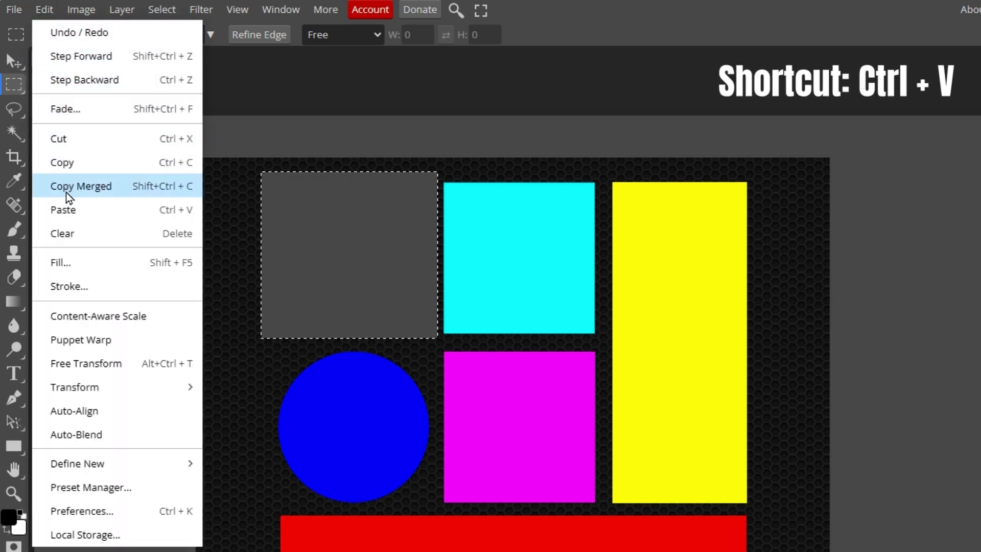
pyautogui.click(65, 207)
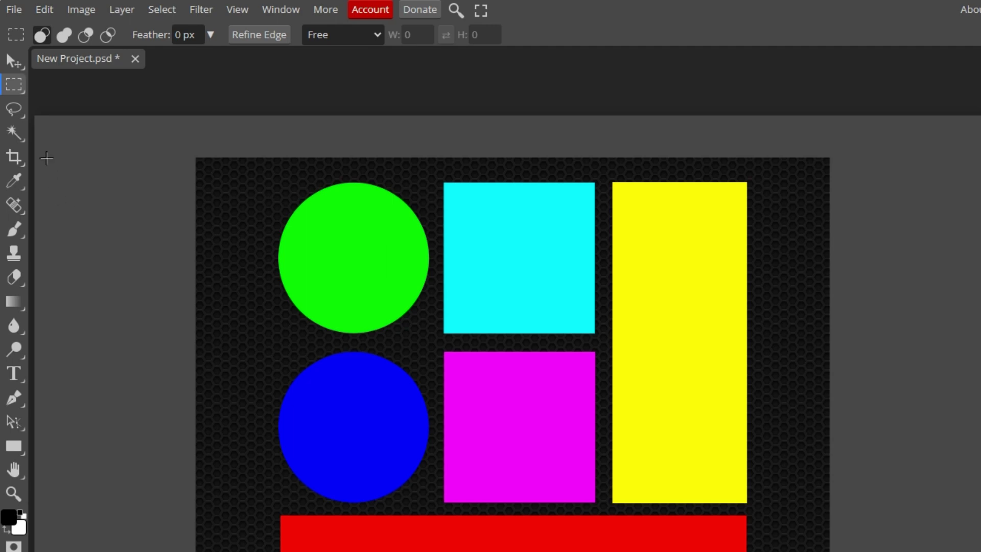
pyautogui.click(14, 62)
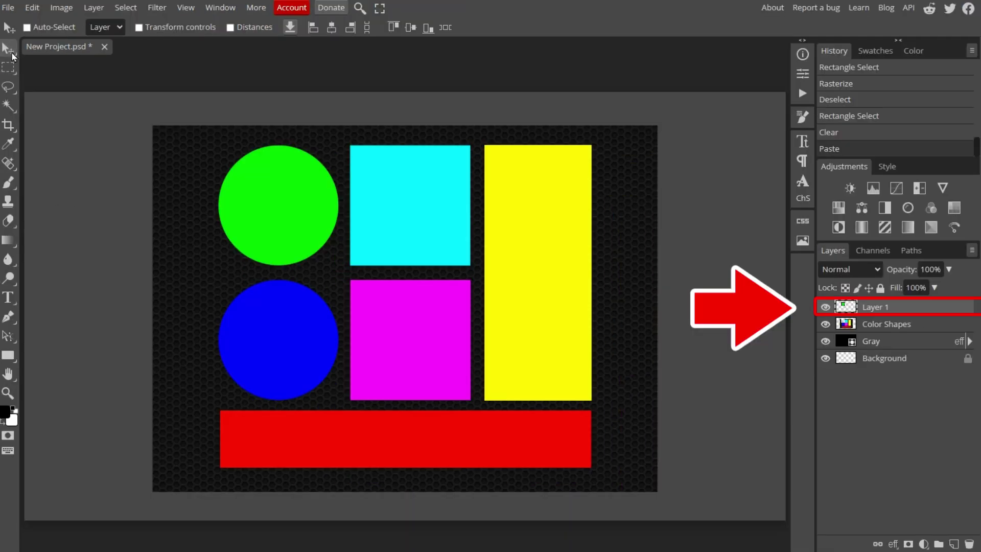
pyautogui.moveTo(268, 190); pyautogui.dragTo(448, 196)
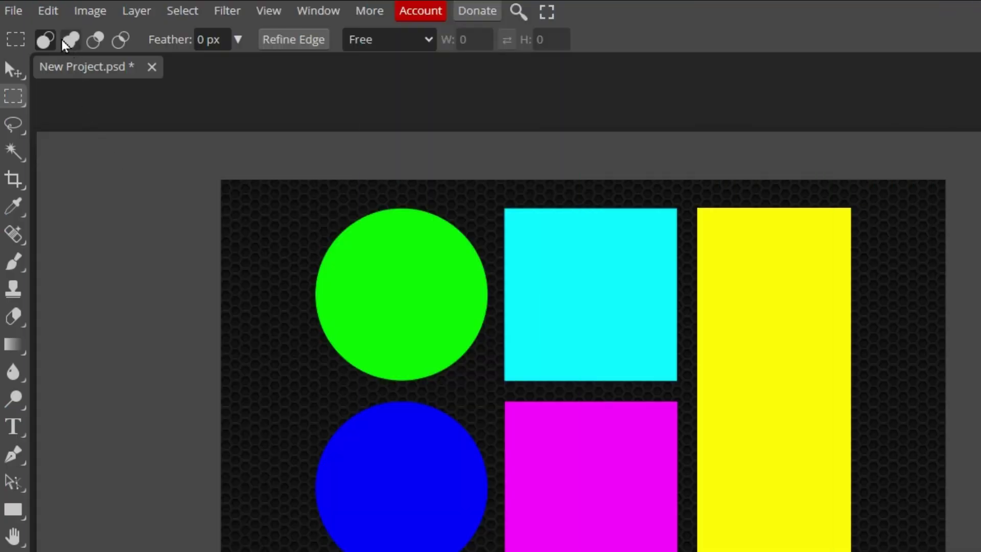
# - In Add mode, combine rectangles around the green circle, cyan square and yellow bar
pyautogui.click(69, 41)
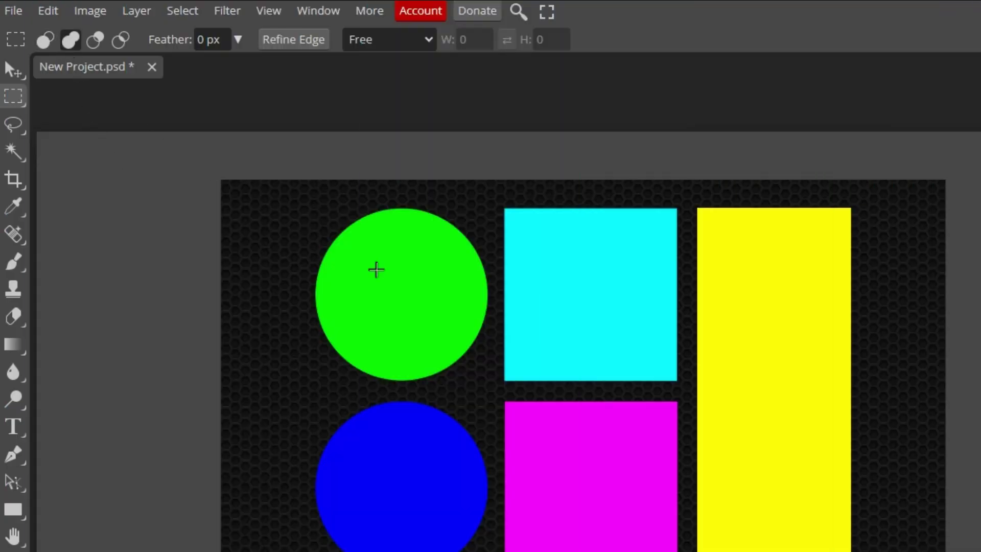
pyautogui.moveTo(321, 214); pyautogui.dragTo(506, 377)
pyautogui.moveTo(428, 236); pyautogui.dragTo(629, 349)
pyautogui.moveTo(541, 179); pyautogui.dragTo(746, 310)
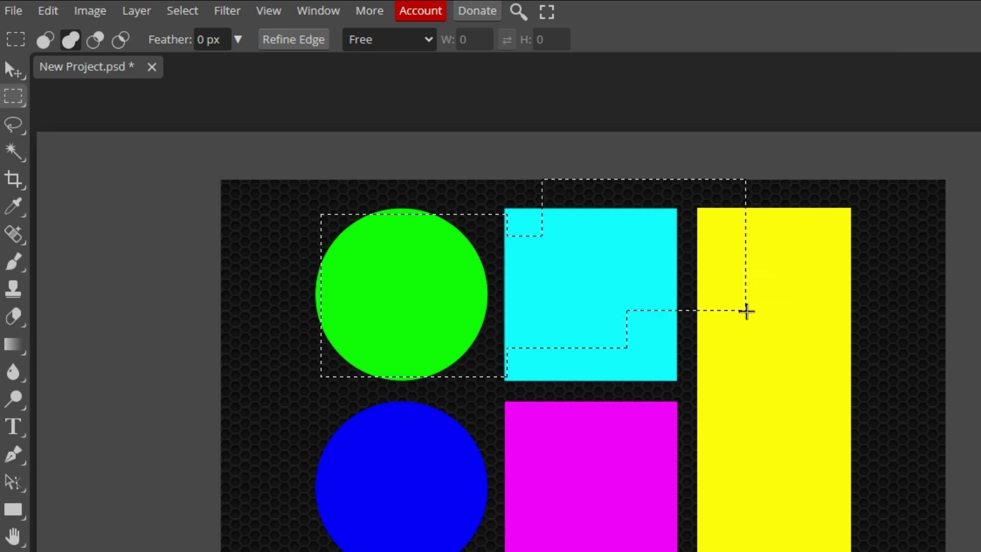
# - In Subtract mode, cut two areas near the cyan and yellow shapes out of the selection
pyautogui.click(96, 39)
pyautogui.moveTo(759, 255); pyautogui.dragTo(587, 337)
pyautogui.moveTo(567, 208); pyautogui.dragTo(647, 424)
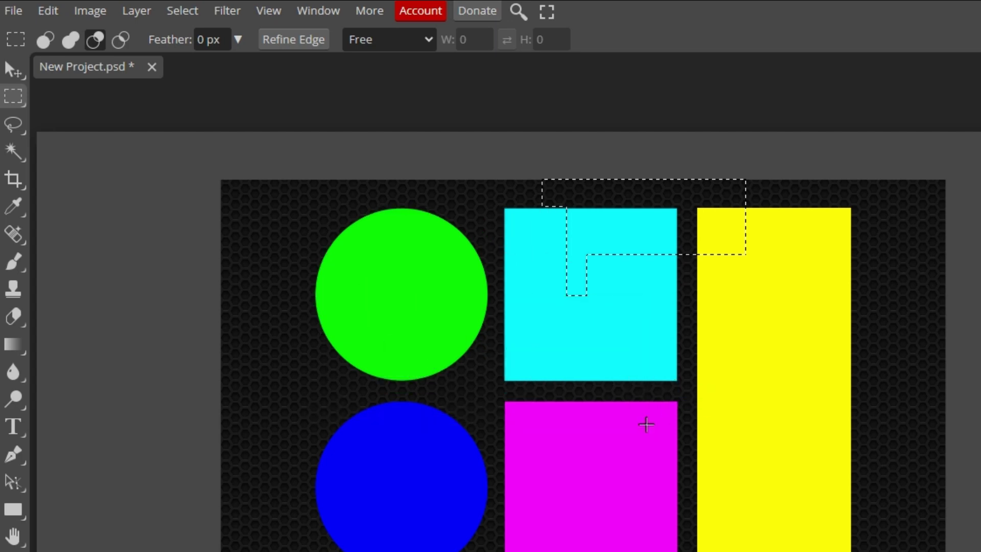
# - Deselect, then in Intersect mode keep only the overlap of two rectangles
pyautogui.click(647, 424)
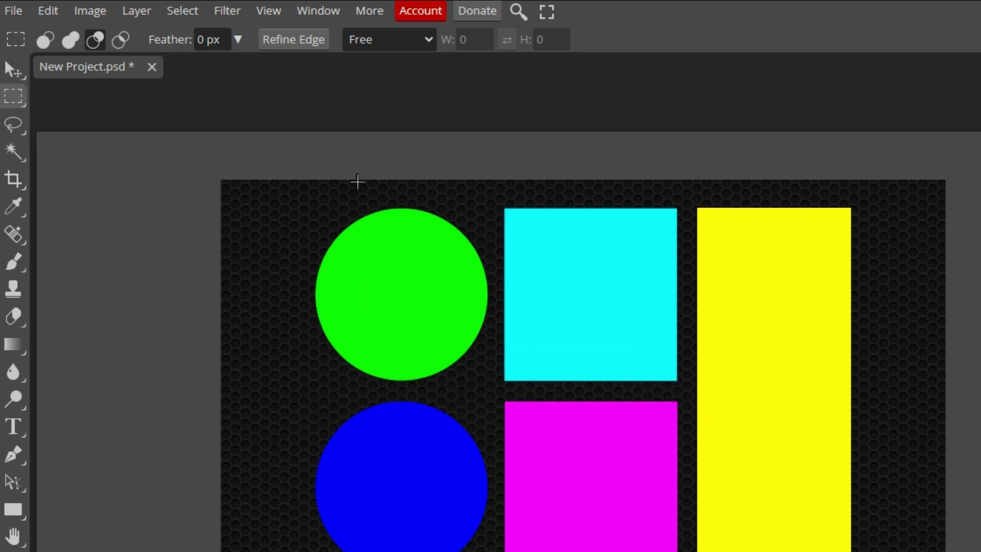
pyautogui.click(121, 41)
pyautogui.moveTo(321, 212); pyautogui.dragTo(719, 241)
pyautogui.moveTo(719, 242); pyautogui.dragTo(423, 396)
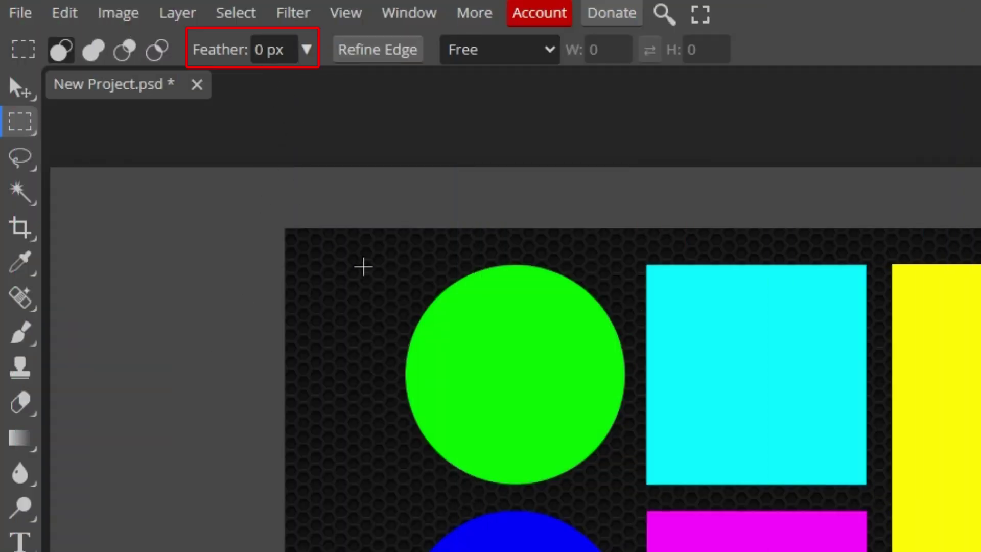
# - Select a hard-edged rectangle around the green circle and move its pixels right
pyautogui.moveTo(387, 245); pyautogui.dragTo(639, 494)
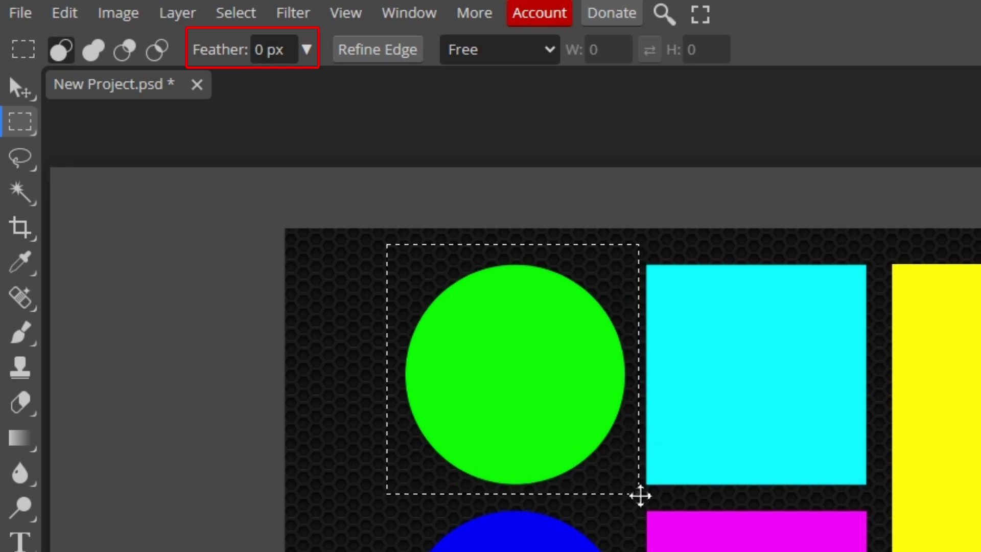
pyautogui.moveTo(17, 94)
pyautogui.click(121, 95)
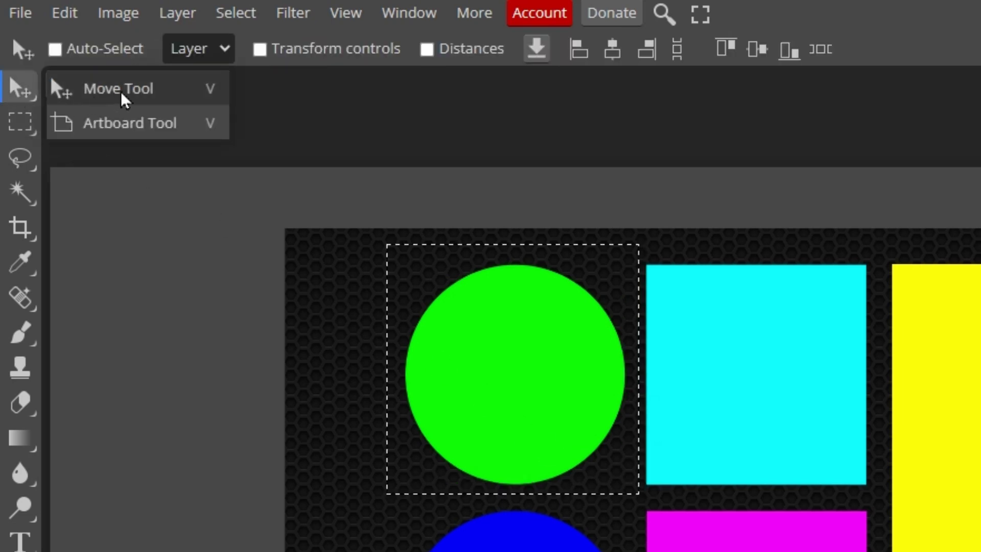
pyautogui.moveTo(484, 350); pyautogui.dragTo(770, 351)
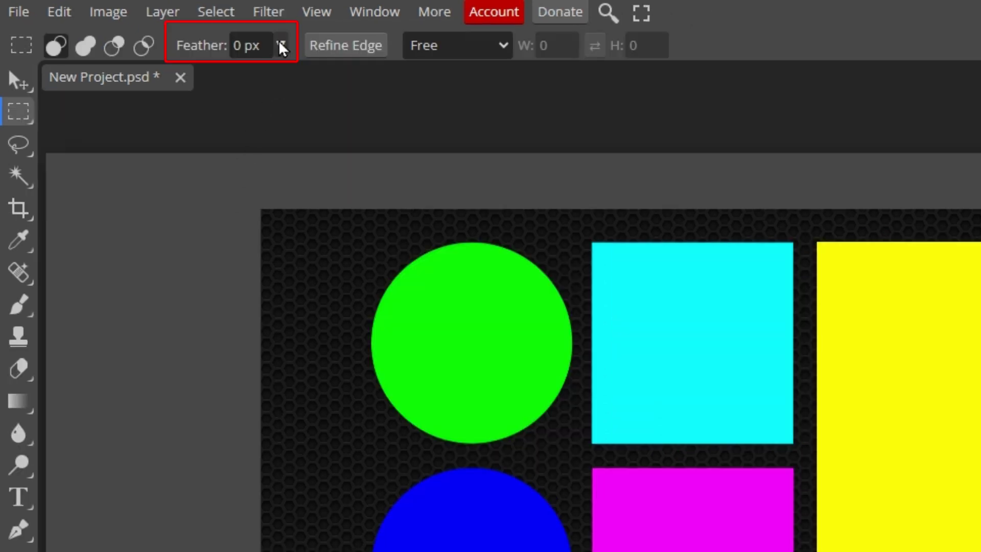
# - Set Feather to 22 px and move a feathered selection of the green circle onto the cyan square
pyautogui.click(308, 50)
pyautogui.moveTo(182, 76); pyautogui.dragTo(207, 82)
pyautogui.moveTo(343, 219); pyautogui.dragTo(591, 454)
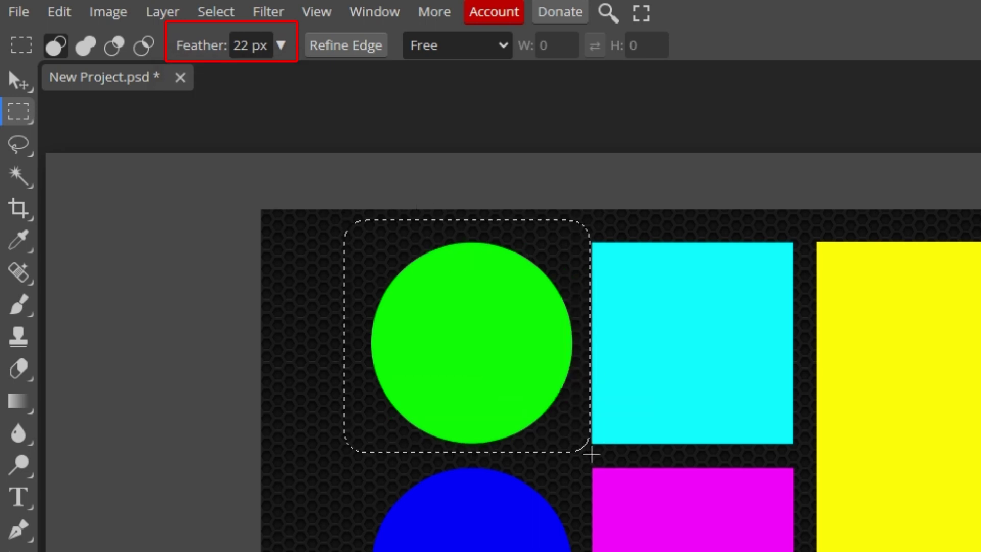
pyautogui.click(19, 80)
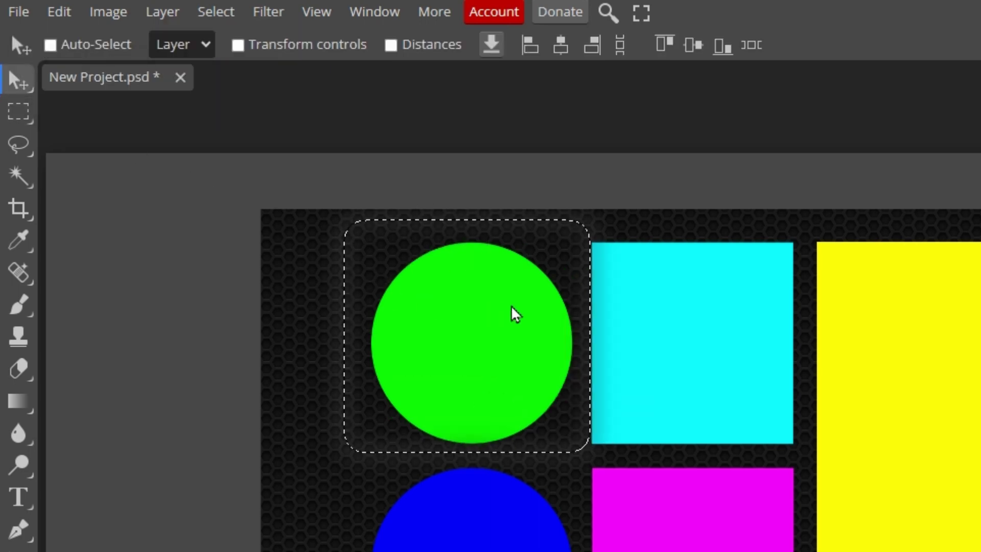
pyautogui.moveTo(516, 314); pyautogui.dragTo(691, 309)
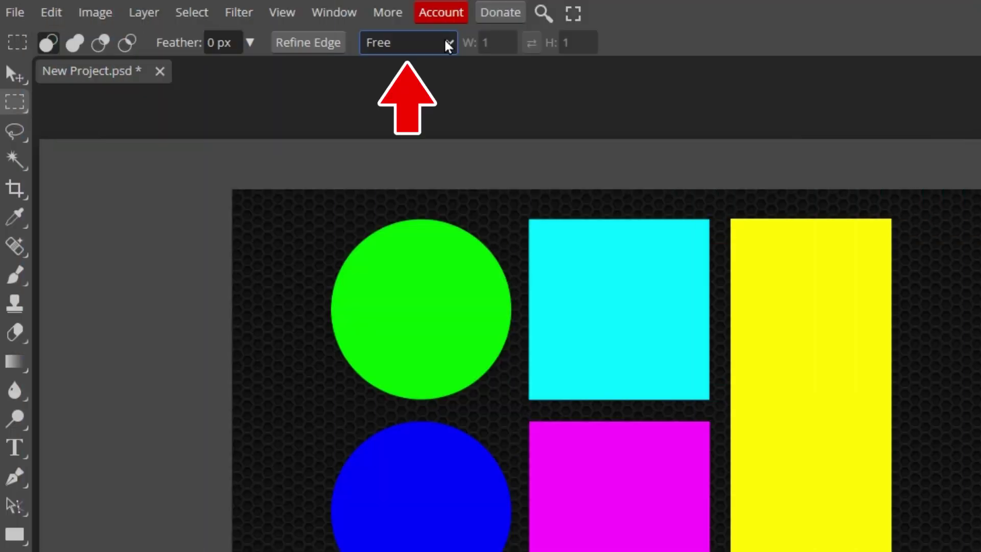
# - Draw free rectangle selections over the circle, cyan square and yellow bar
pyautogui.moveTo(422, 206); pyautogui.dragTo(617, 394)
pyautogui.moveTo(665, 221); pyautogui.dragTo(813, 394)
pyautogui.moveTo(857, 238); pyautogui.dragTo(910, 362)
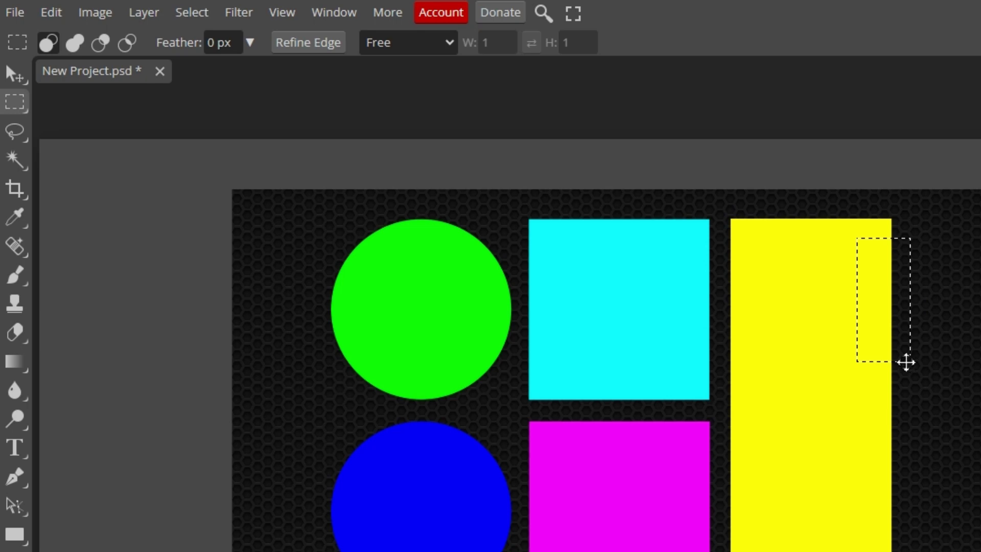
# - Switch the selection style to Fixed Ratio and draw square test selections
pyautogui.click(450, 44)
pyautogui.click(436, 87)
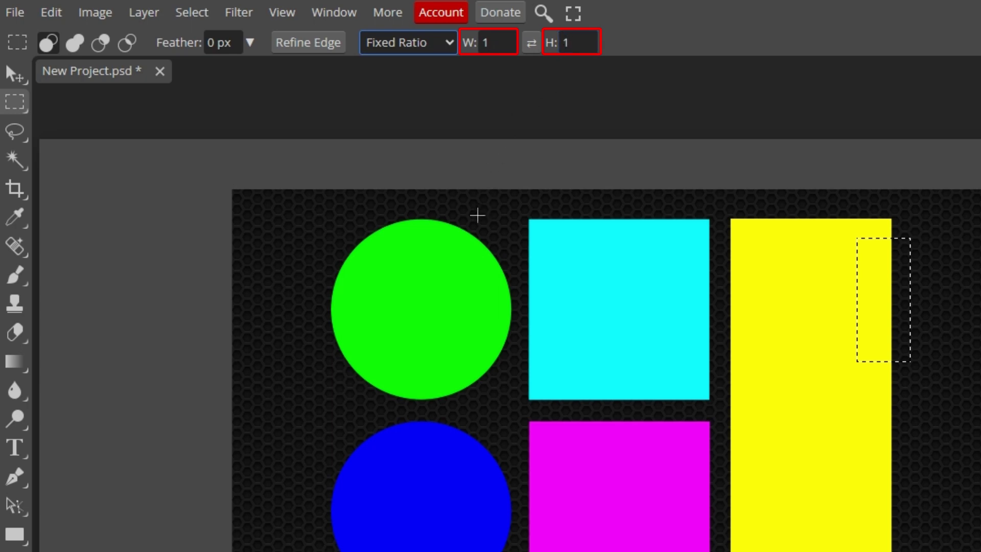
pyautogui.moveTo(477, 216); pyautogui.dragTo(651, 390)
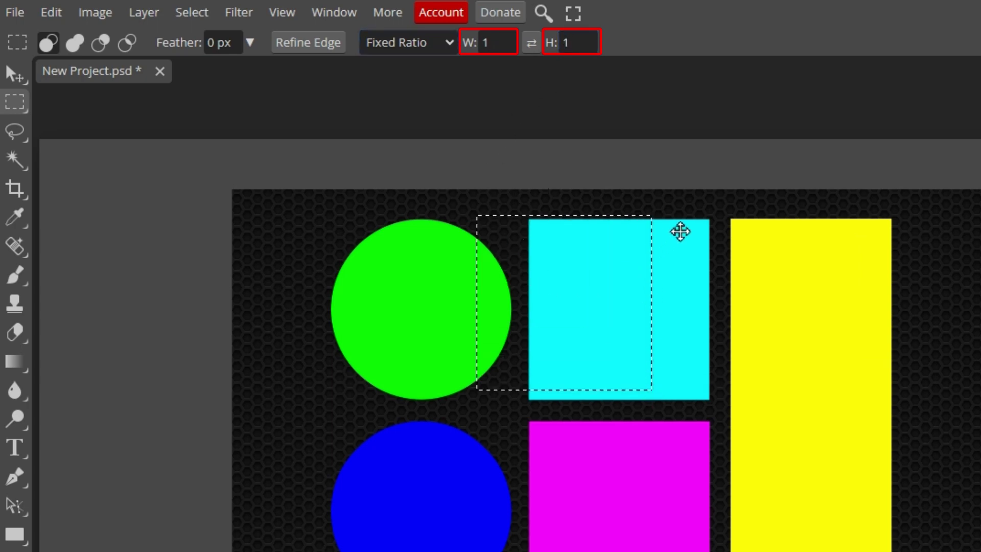
pyautogui.moveTo(679, 231); pyautogui.dragTo(804, 407)
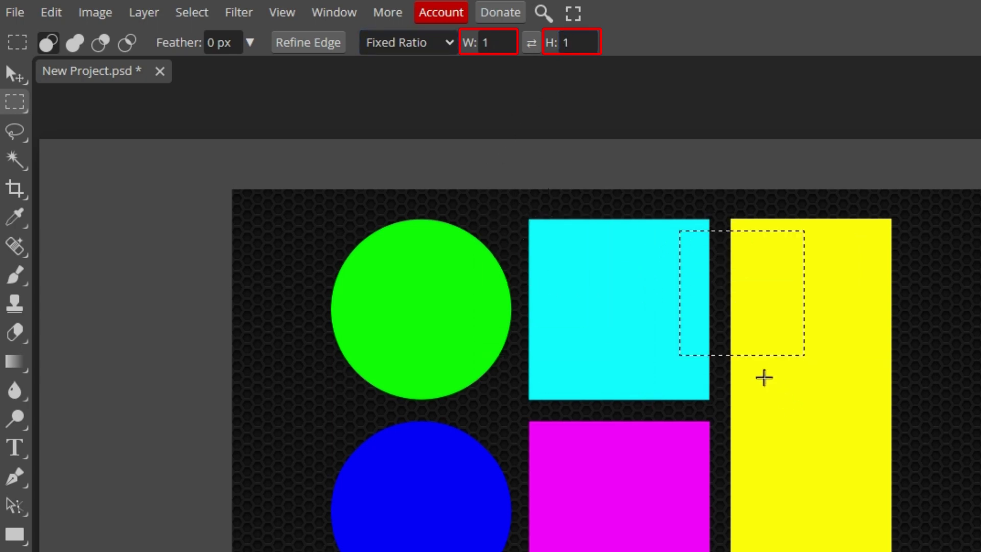
# - Enter a 4:3 width-to-height ratio, draw two 4:3 test selections, then deselect
pyautogui.write('4')
pyautogui.press('Tab')
pyautogui.write('3')
pyautogui.click(537, 90)
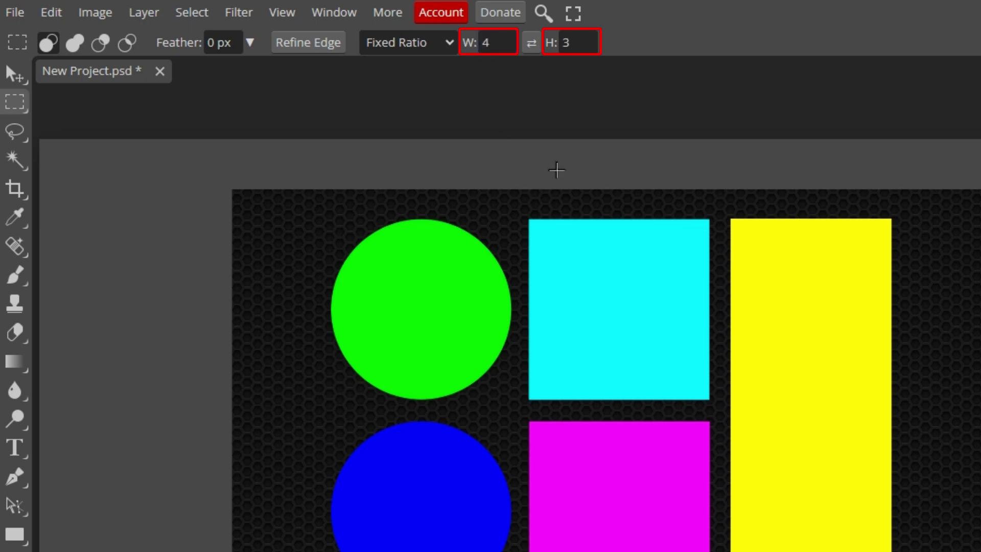
pyautogui.moveTo(556, 169); pyautogui.dragTo(668, 375)
pyautogui.moveTo(430, 218); pyautogui.dragTo(545, 438)
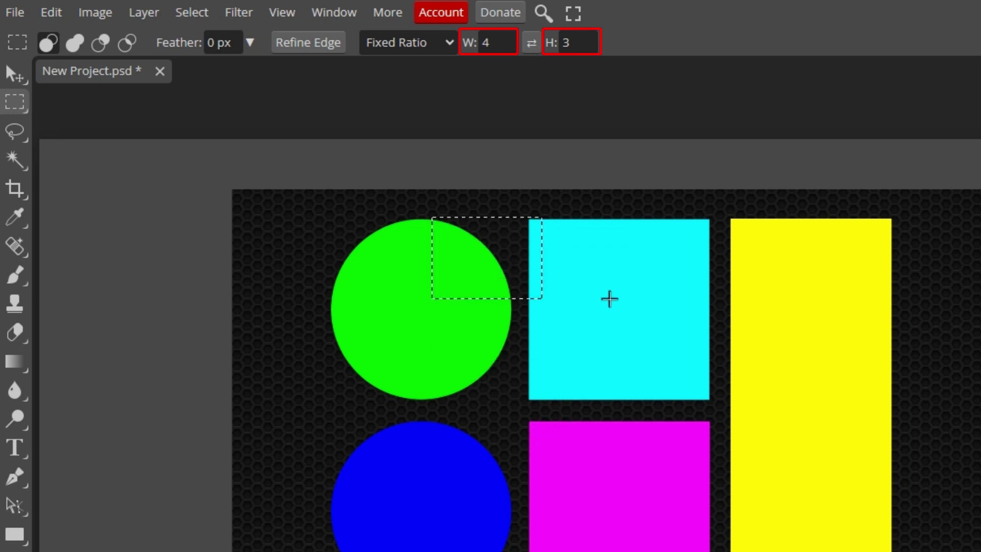
pyautogui.click(609, 295)
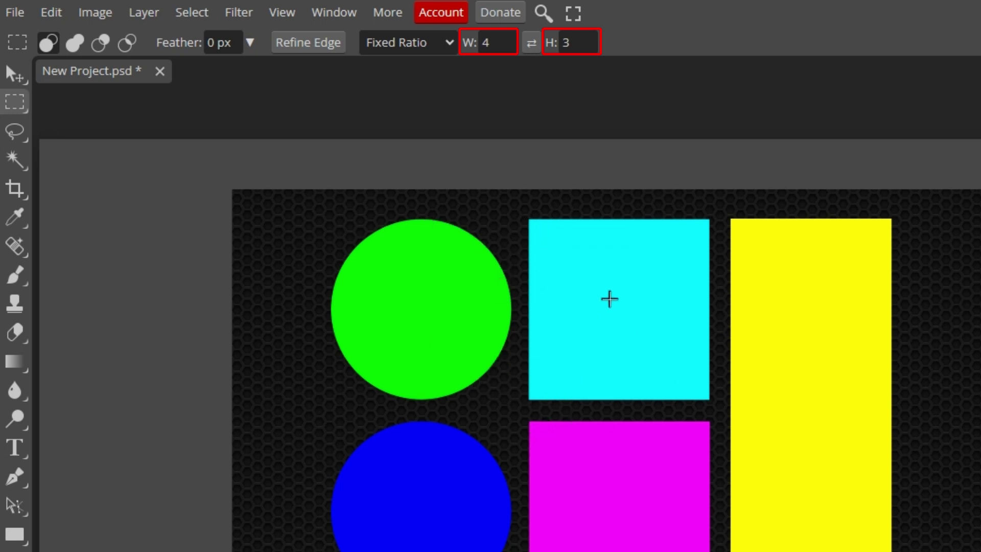
# - Set the style to Fixed Size 100 × 100 px and place the square on the cyan square
pyautogui.click(445, 42)
pyautogui.click(439, 104)
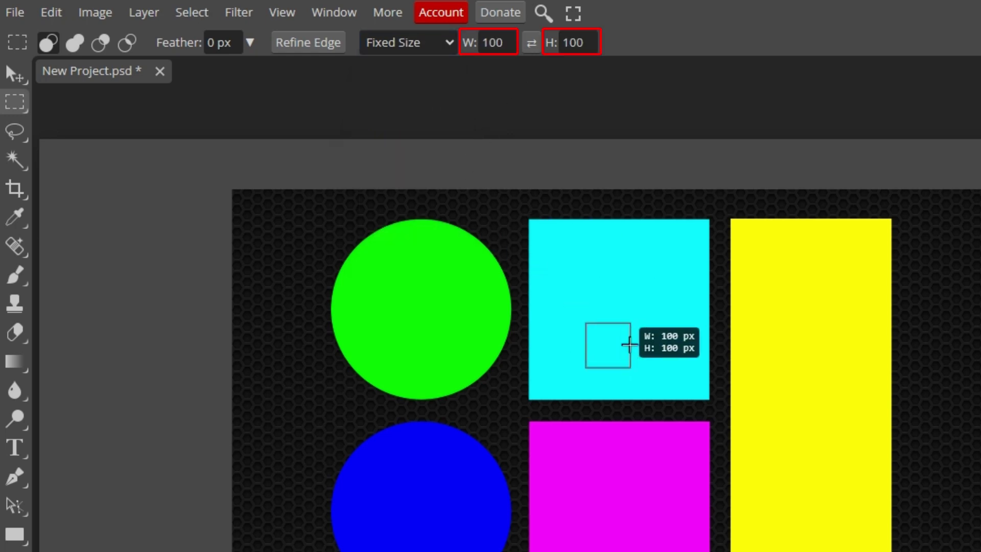
pyautogui.click(631, 342)
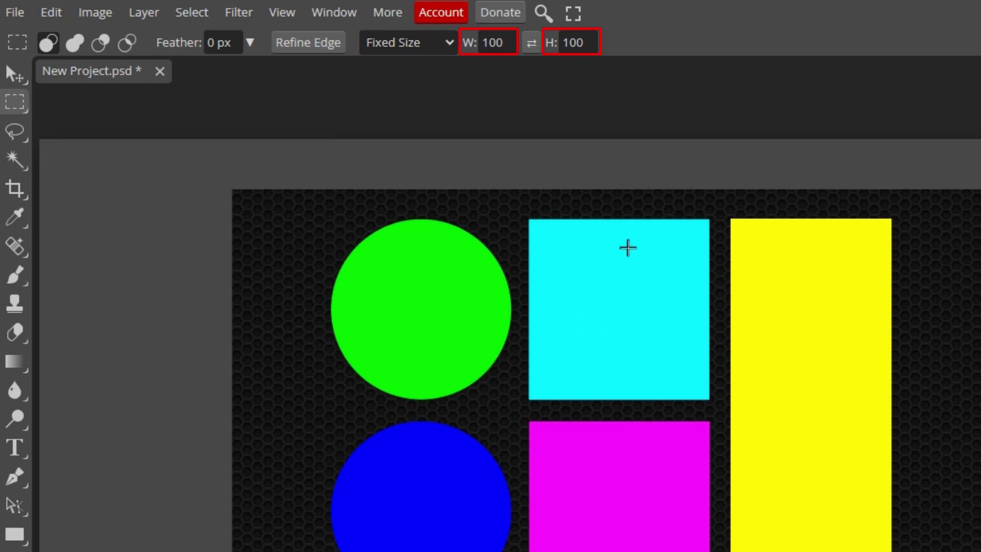
pyautogui.click(599, 283)
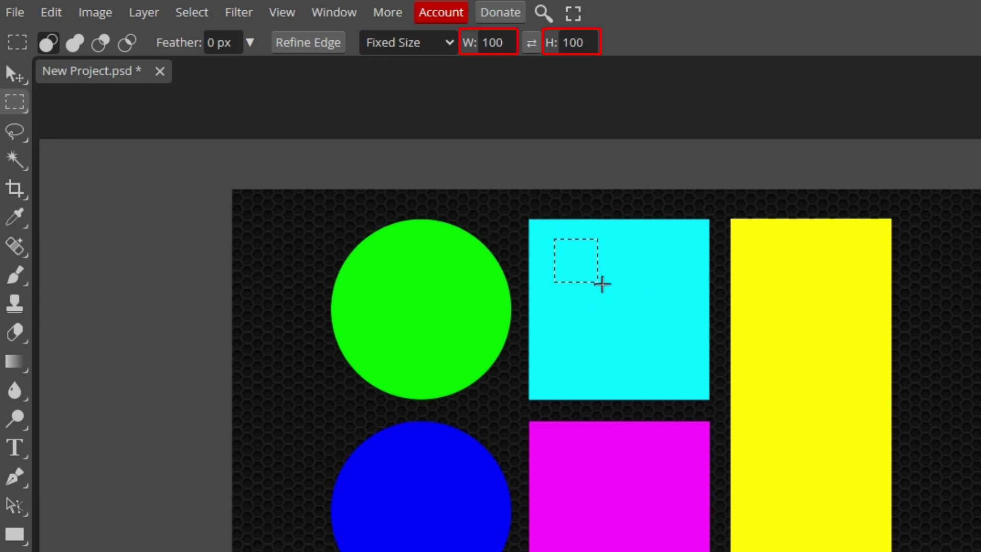